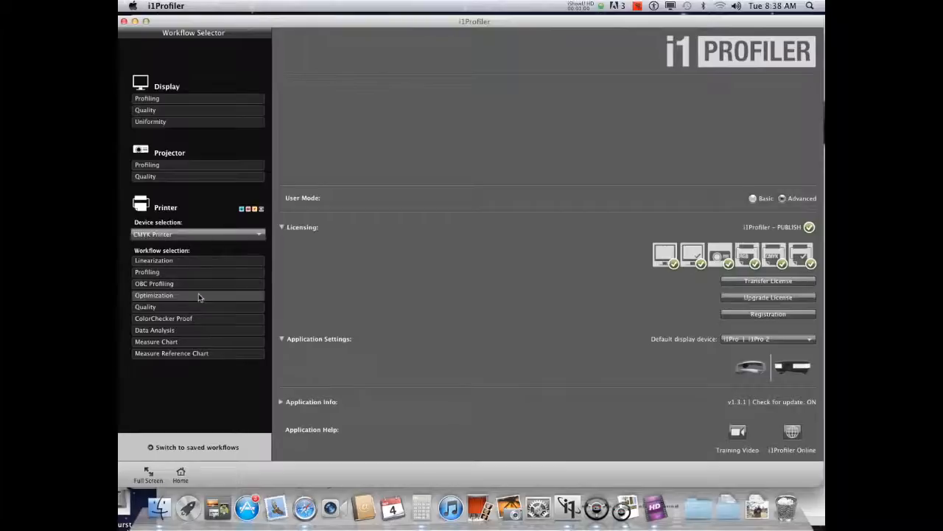
pyautogui.click(201, 234)
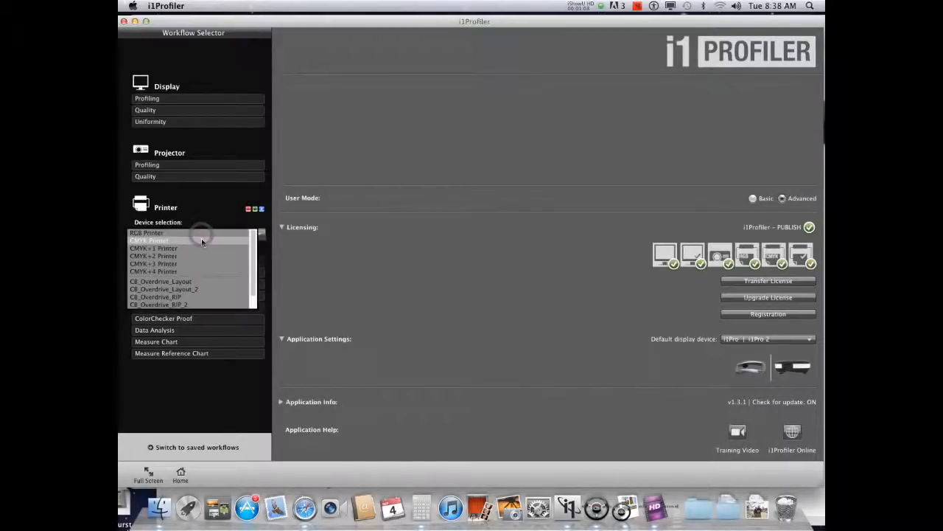
pyautogui.click(202, 240)
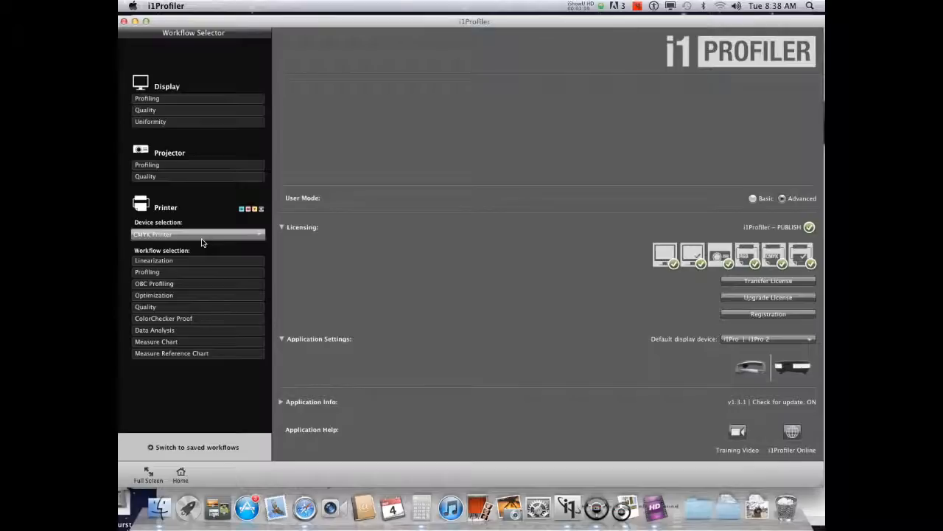
pyautogui.click(167, 306)
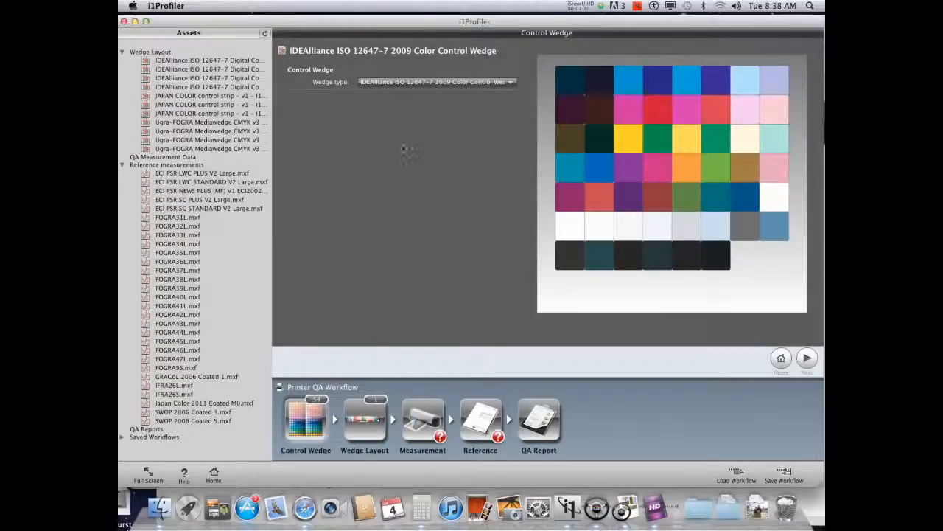
pyautogui.click(434, 83)
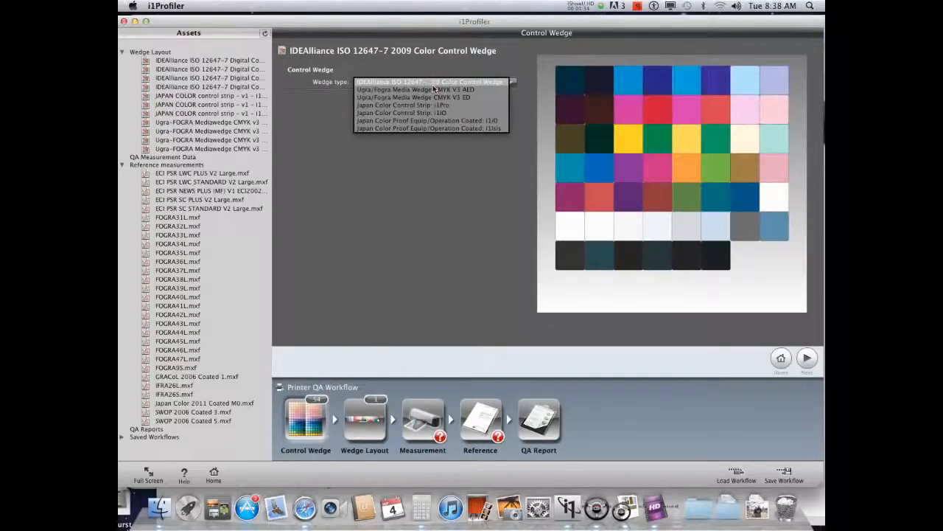
pyautogui.click(432, 83)
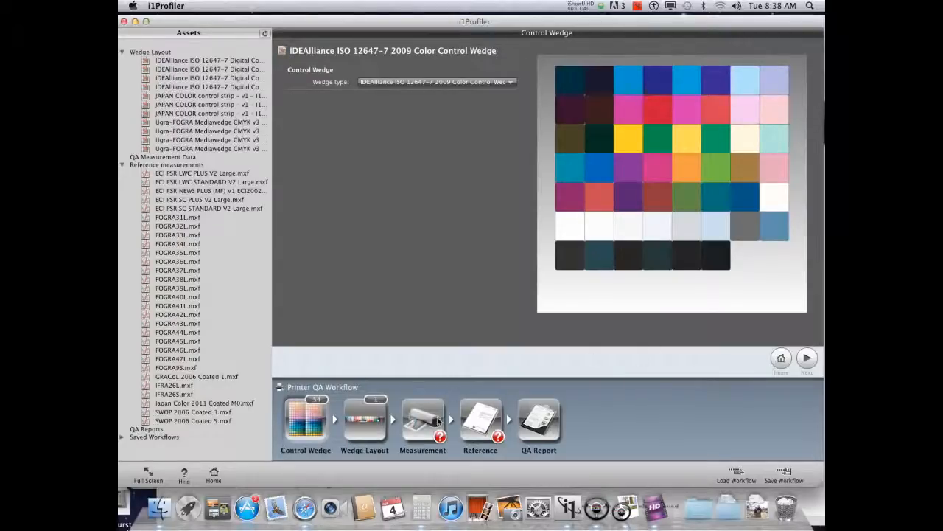
# Set the measuring device for the wedge layout to i1Pro
pyautogui.click(370, 432)
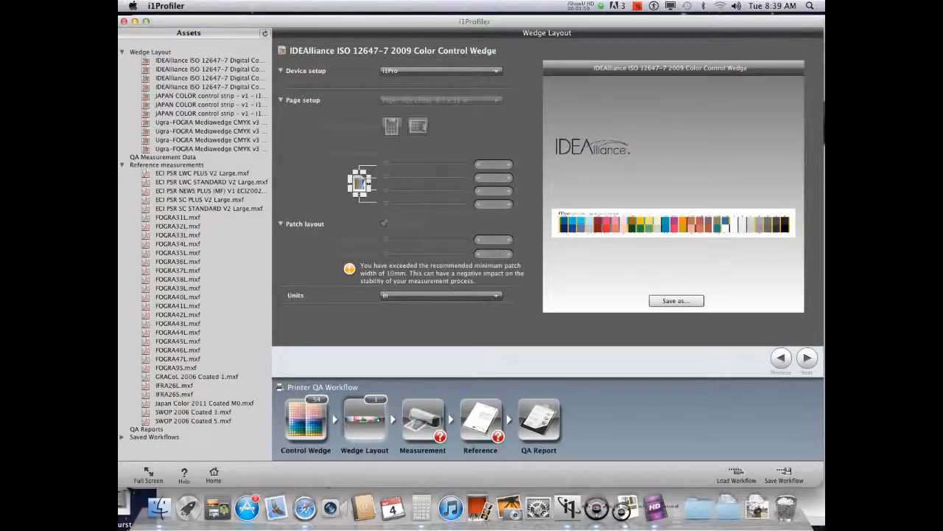
pyautogui.click(450, 71)
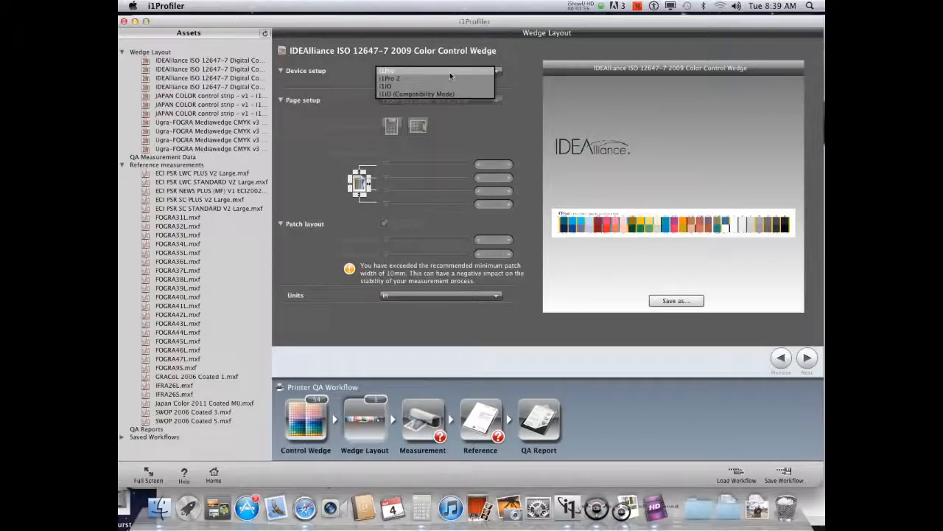
pyautogui.click(451, 74)
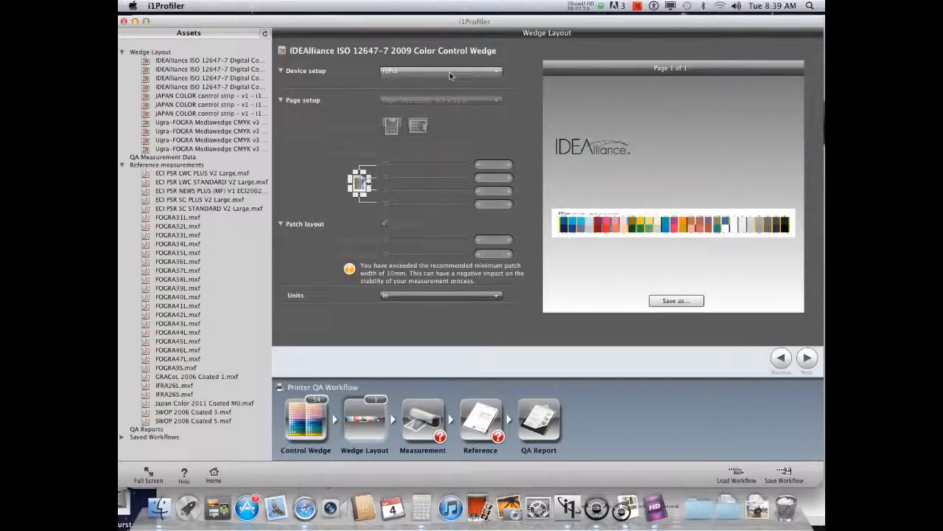
pyautogui.click(449, 71)
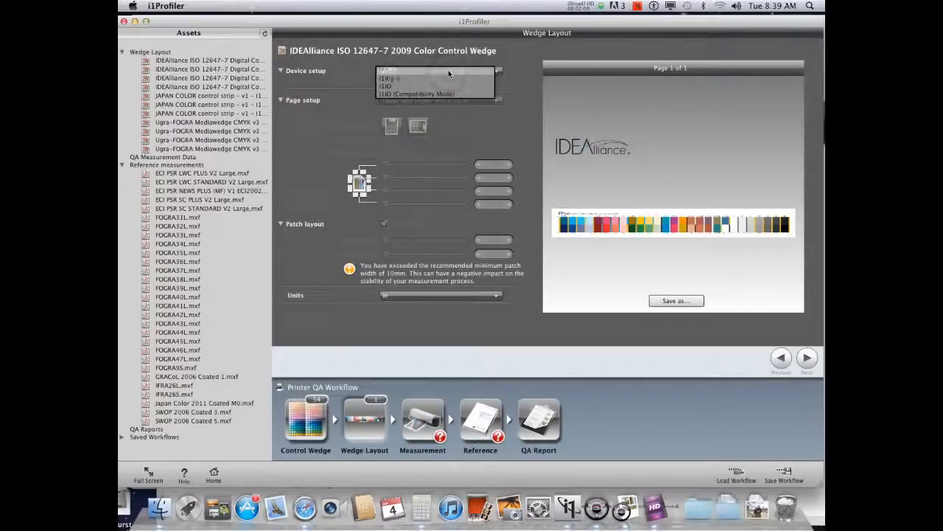
pyautogui.click(448, 70)
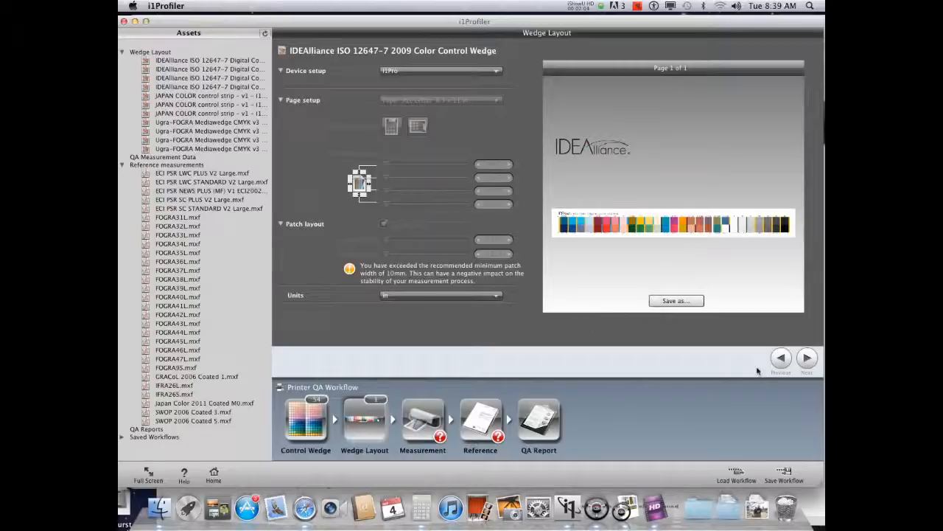
# Proceed to the measurement stage, calibrate the instrument and use the Single scan (M0) measurement mode
pyautogui.click(807, 357)
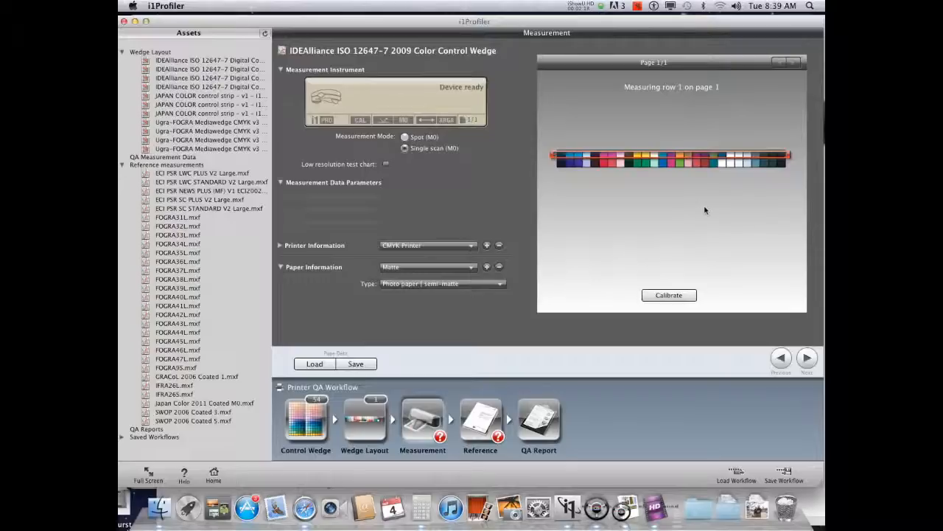
pyautogui.click(667, 296)
pyautogui.click(445, 152)
# Set the measurement's printer information to CMYK Printer and the paper type to Photo paper | semi-matte
pyautogui.click(434, 246)
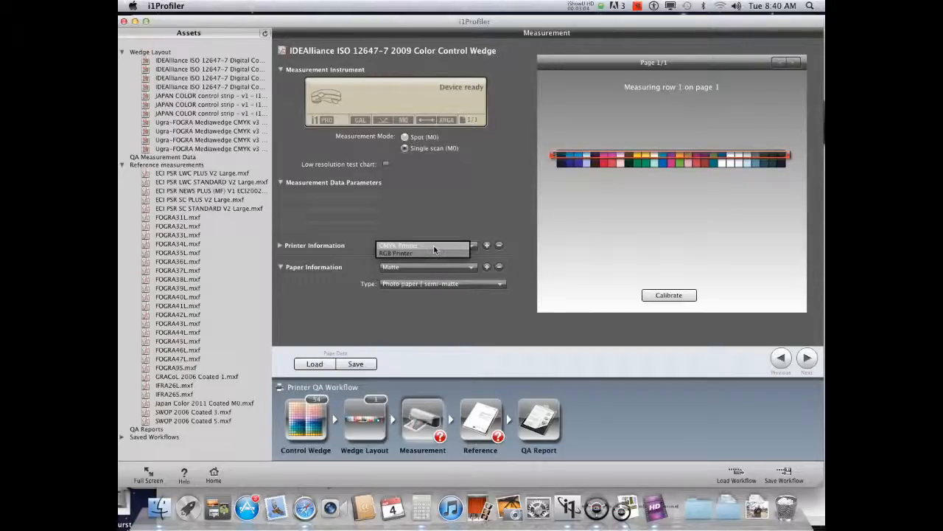
pyautogui.click(434, 247)
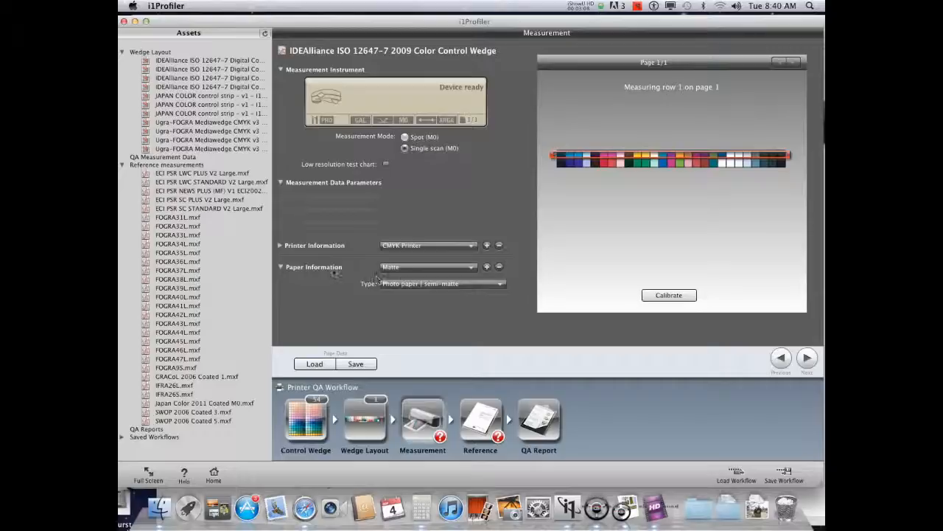
pyautogui.click(280, 267)
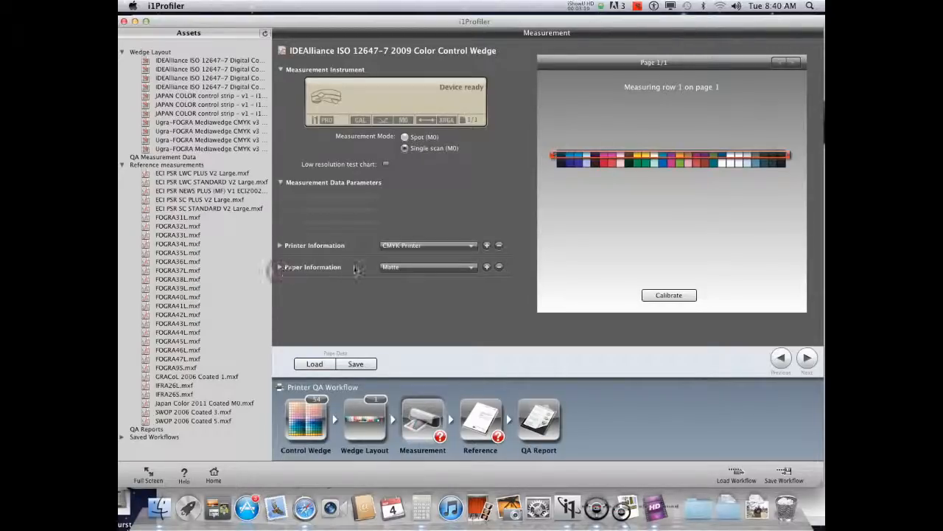
pyautogui.click(280, 267)
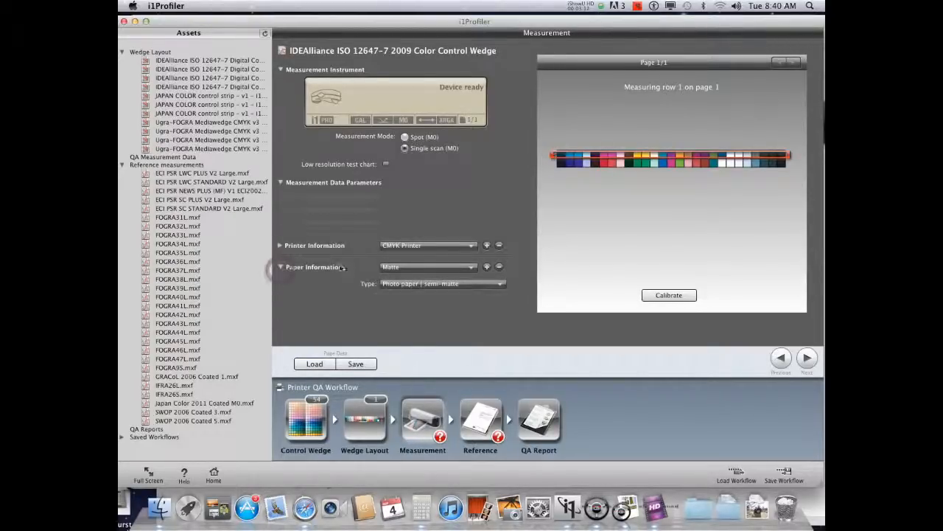
pyautogui.click(471, 285)
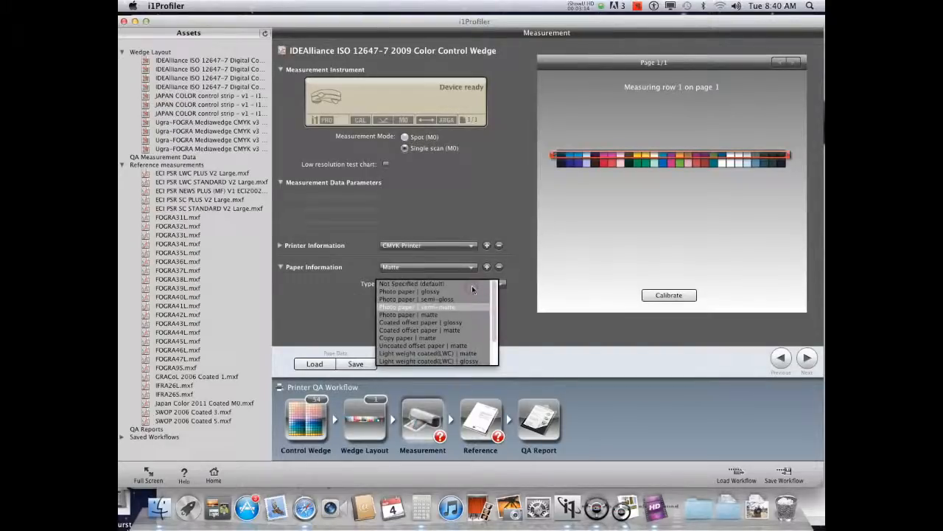
pyautogui.scroll(-2, 464, 336)
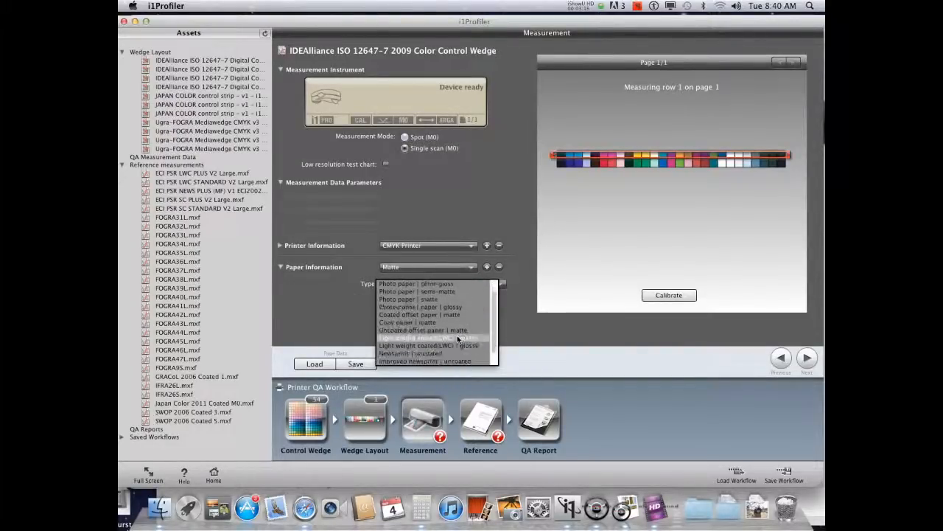
pyautogui.click(463, 292)
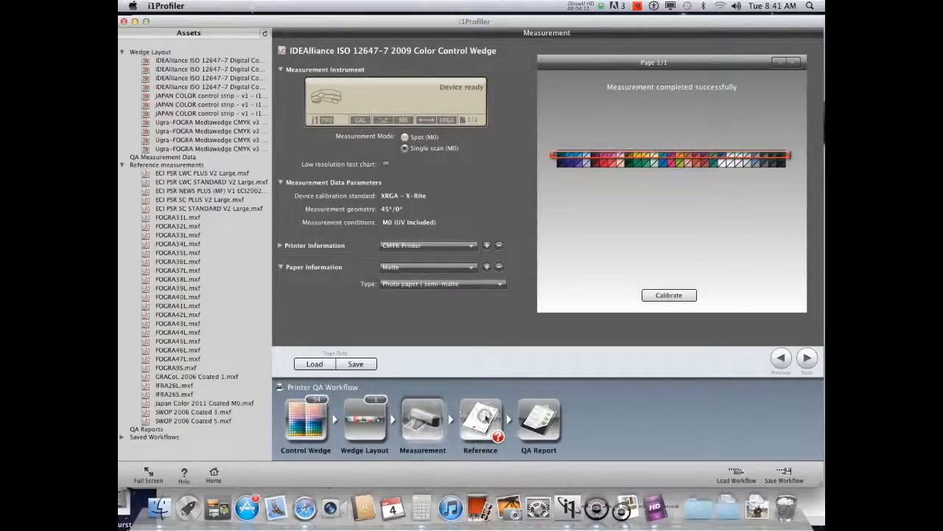
# Choose GRACoL 2006 Coated 1.mxf as the reference for the measured wedge
pyautogui.click(477, 418)
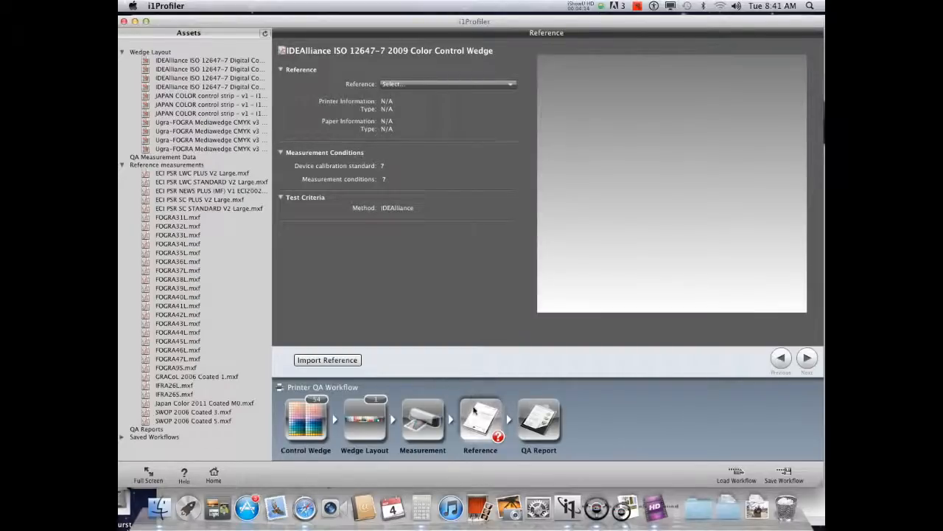
pyautogui.click(450, 84)
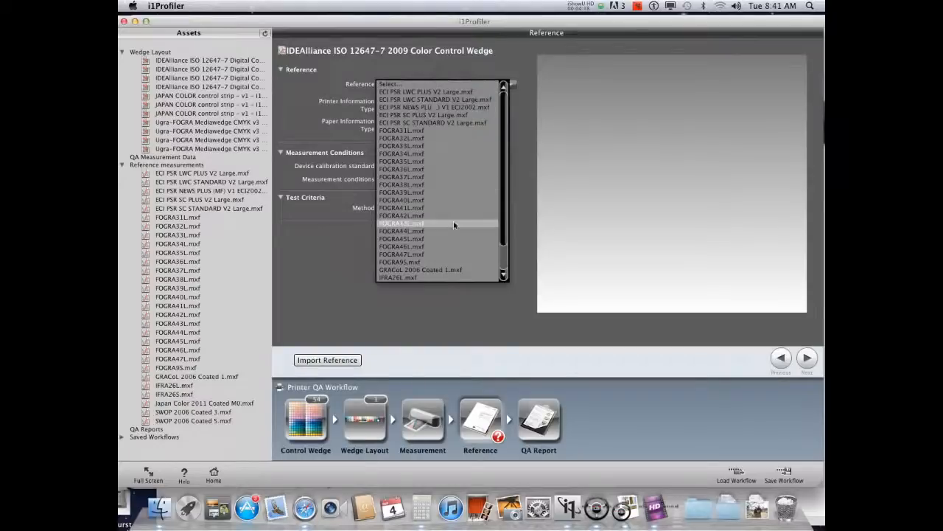
pyautogui.click(448, 271)
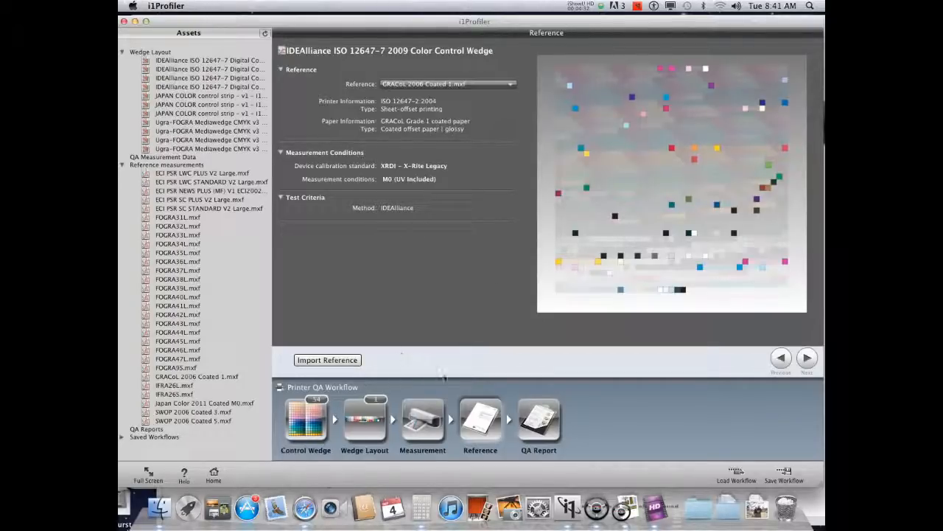
# Open the QA report and review its ΔE, standard deviation and ΔH results against the tolerances
pyautogui.click(542, 420)
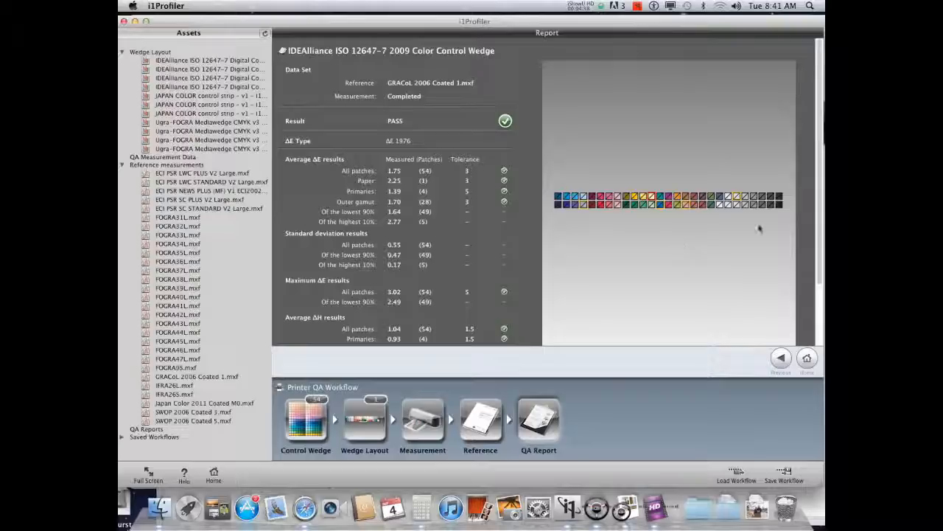
pyautogui.scroll(-1, 818, 251)
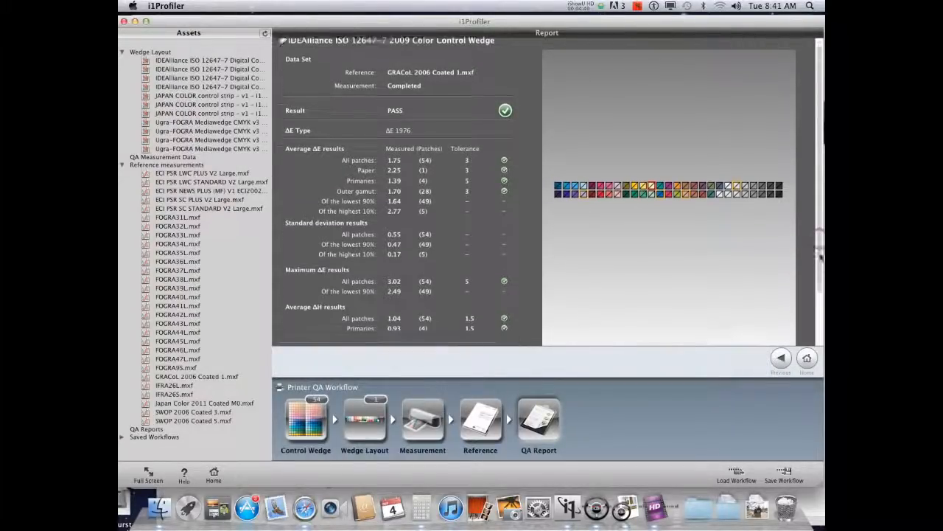
pyautogui.scroll(-2, 820, 255)
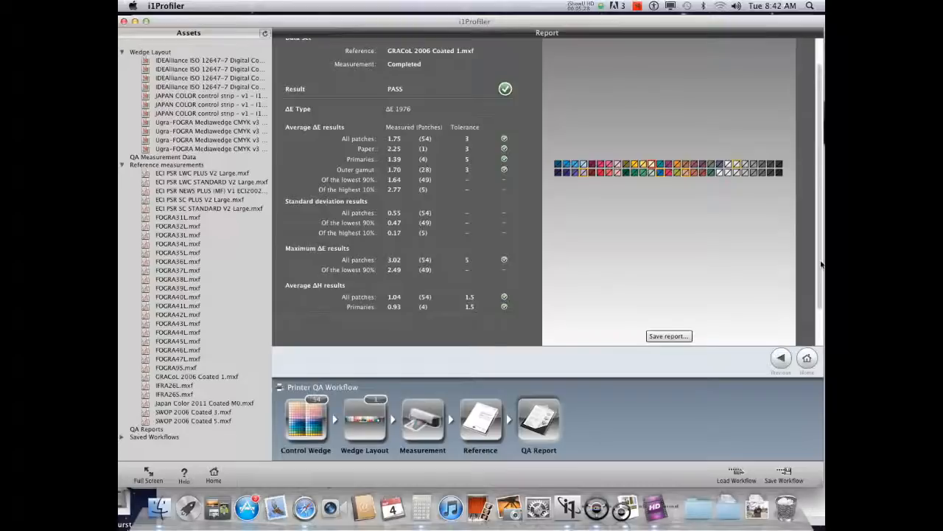
pyautogui.scroll(-1, 823, 274)
pyautogui.scroll(-3, 823, 275)
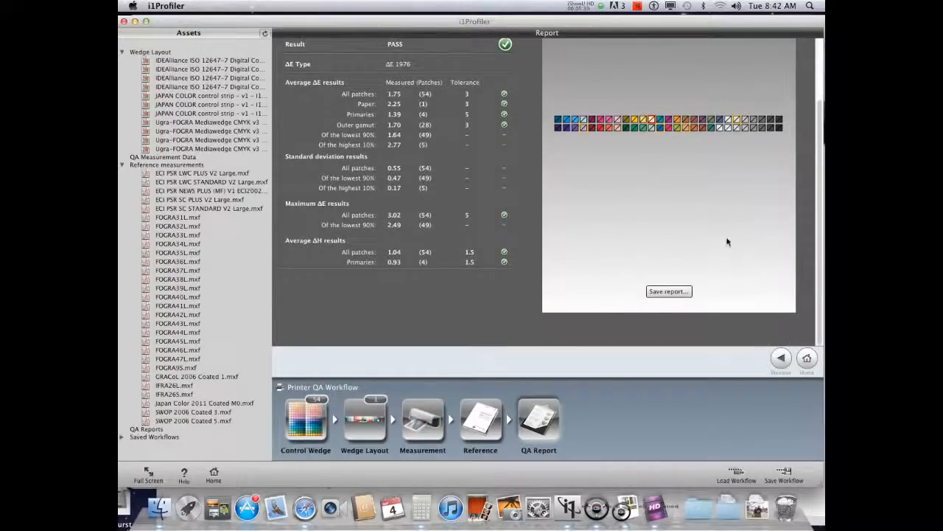
# Save the QA report to the Desktop as NewQAReportgracol
pyautogui.click(667, 292)
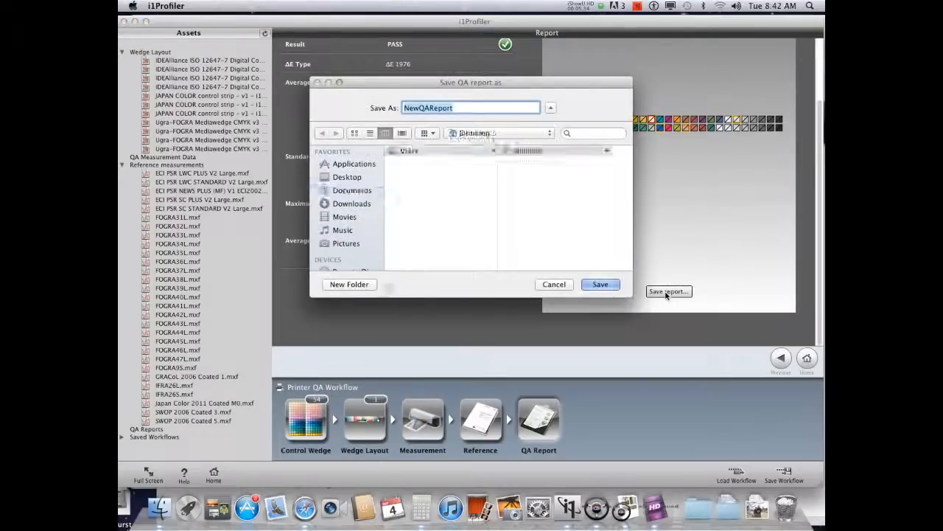
pyautogui.click(346, 177)
pyautogui.click(455, 107)
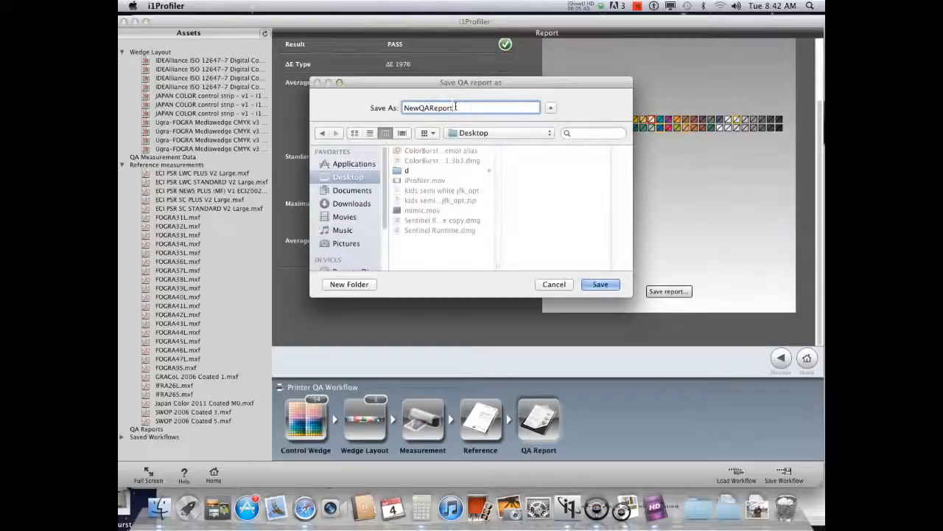
pyautogui.write('gracol')
pyautogui.click(600, 285)
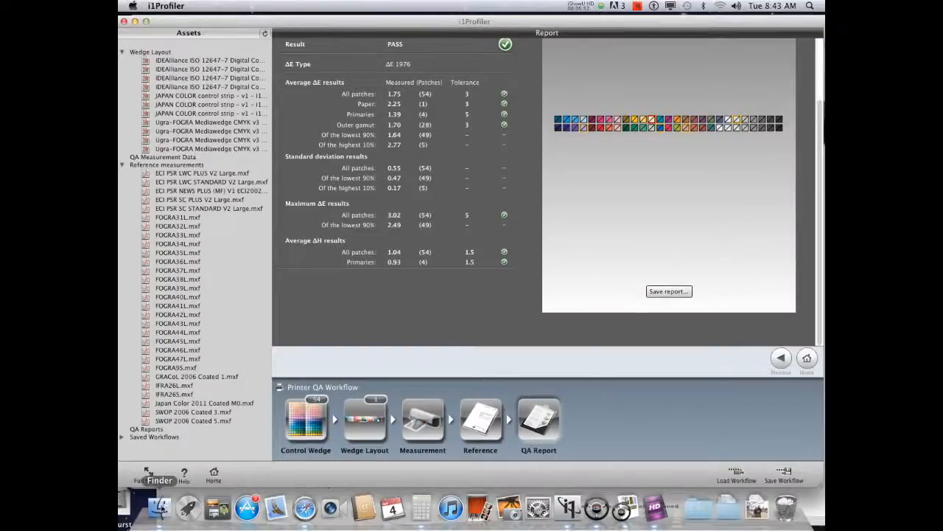
# Switch to Finder, open NewQAReportgracol.html from the Desktop and reposition the browser window to show the report
pyautogui.click(159, 507)
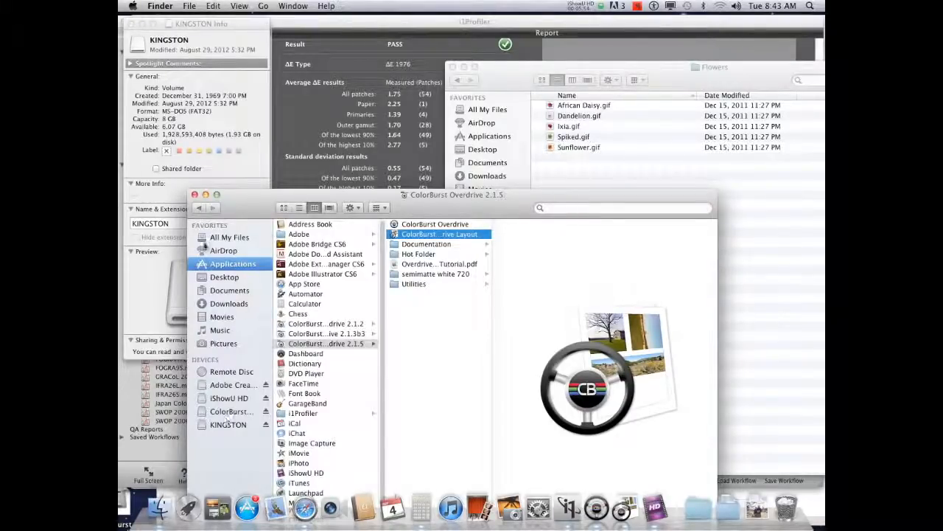
pyautogui.click(224, 277)
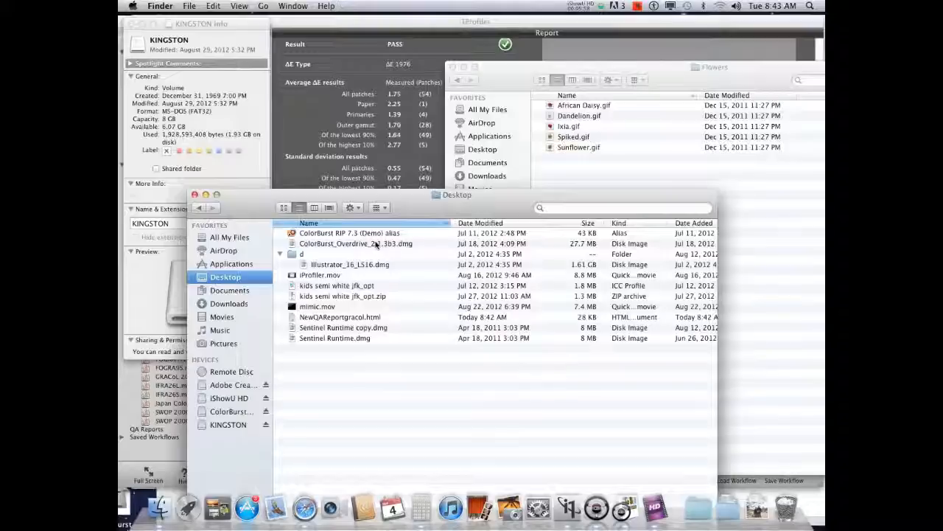
pyautogui.doubleClick(345, 318)
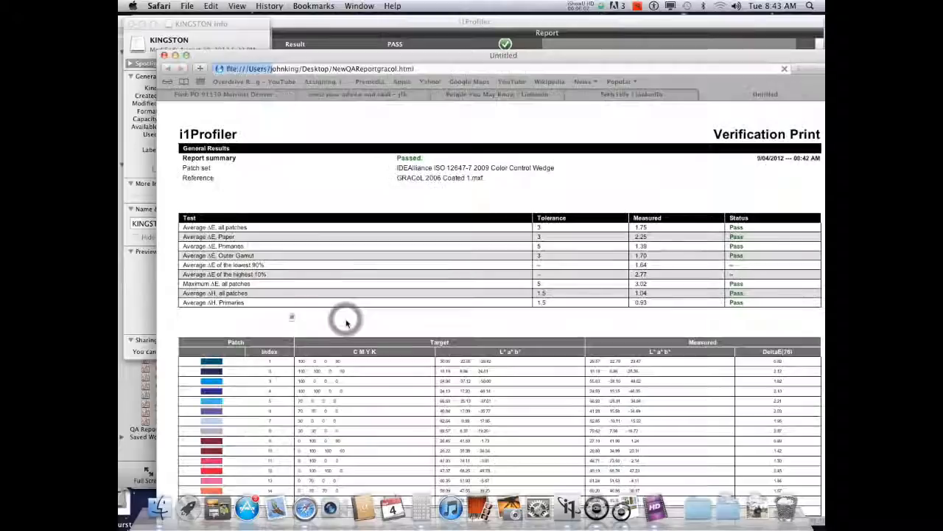
pyautogui.moveTo(449, 56); pyautogui.dragTo(416, 17)
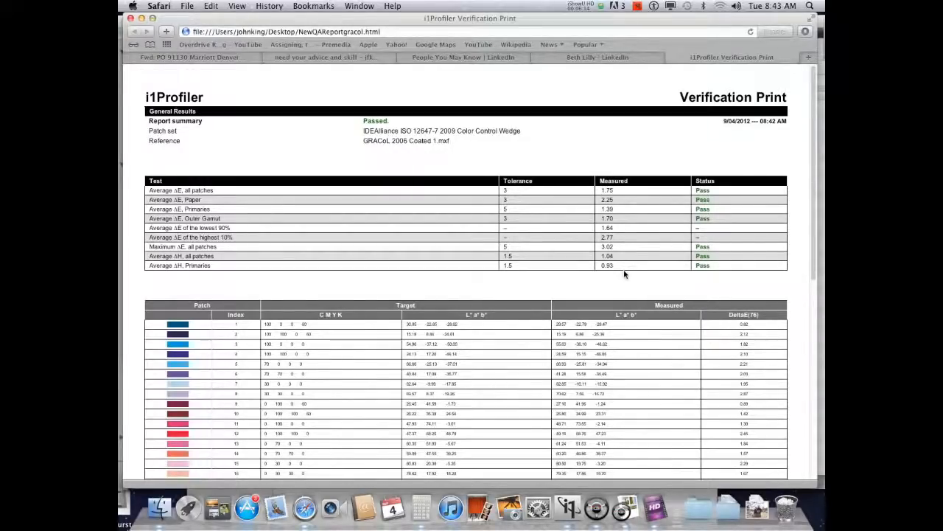
# Review the saved report's patch-by-patch target and measured values, and return to i1Profiler
pyautogui.scroll(-5, 810, 189)
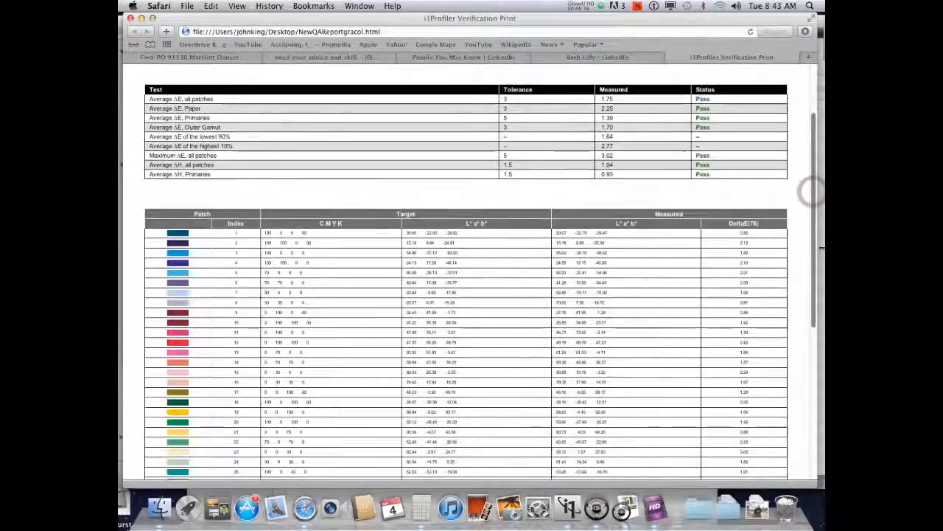
pyautogui.scroll(-5, 811, 190)
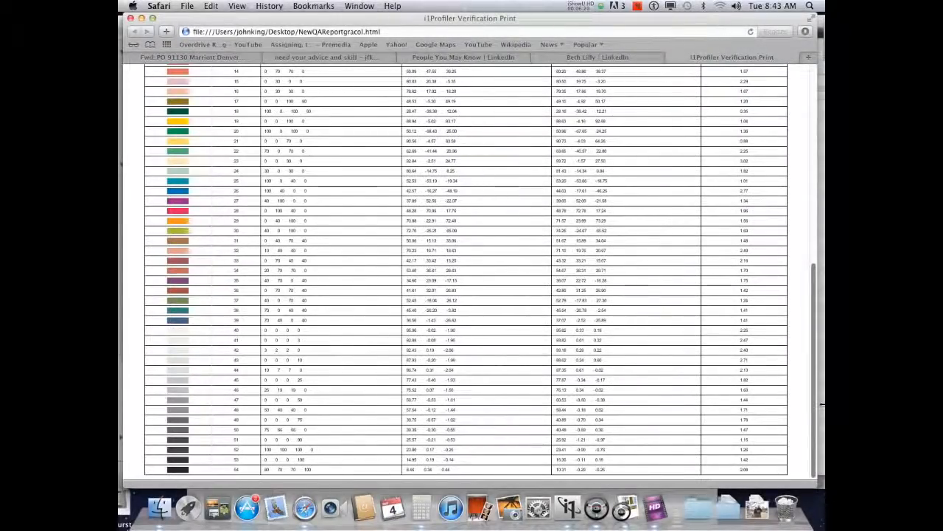
pyautogui.moveTo(815, 404); pyautogui.dragTo(815, 176)
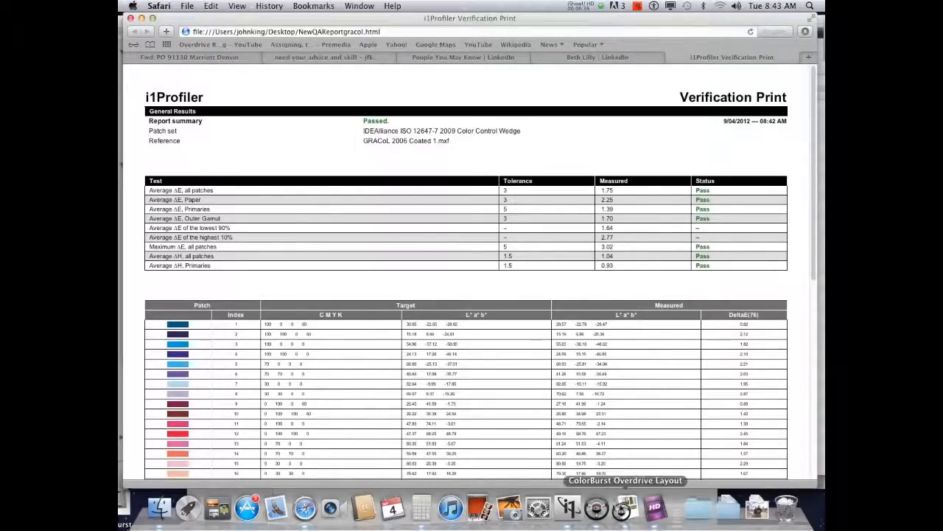
pyautogui.click(567, 507)
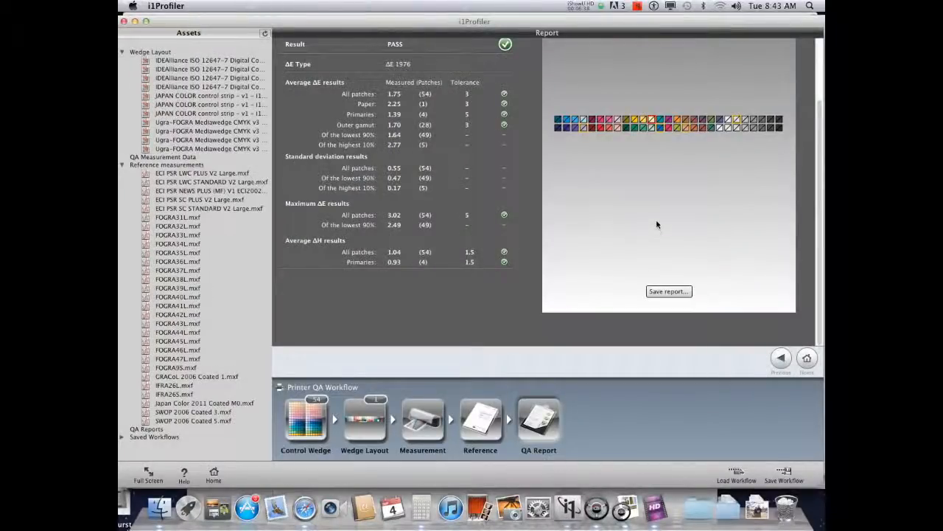